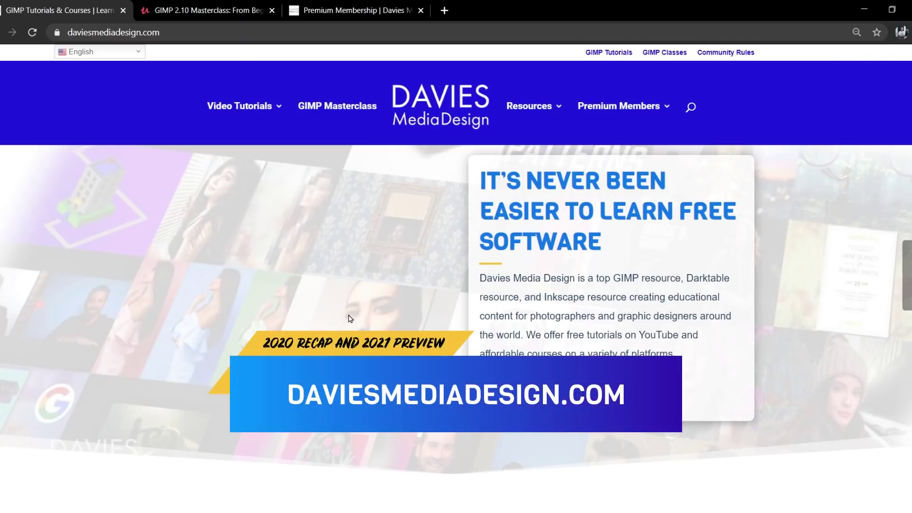
Look through the Davies Media Design homepage, from the video tutorials and premium membership sections to the help articles
{"action": "scroll", "coordinate": [344, 328], "scroll_direction": "down", "scroll_amount": 8}
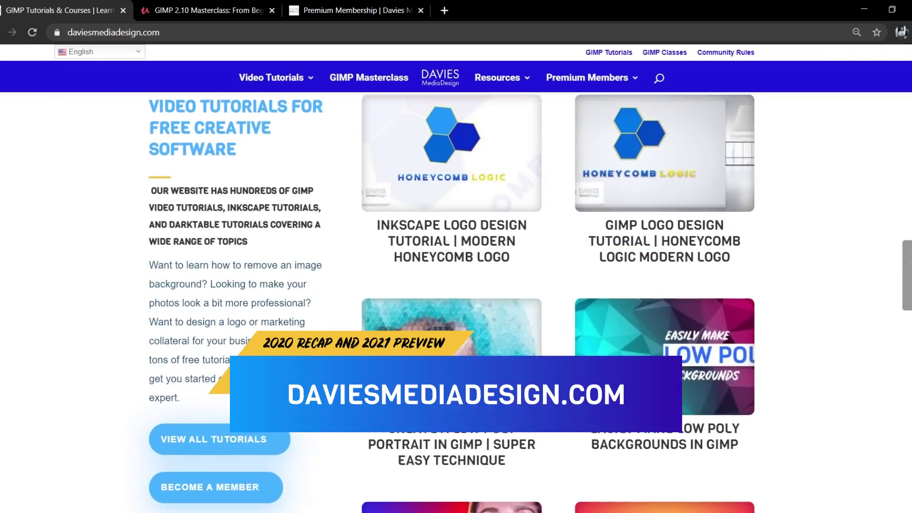
{"action": "scroll", "coordinate": [456, 302], "scroll_direction": "down", "scroll_amount": 9}
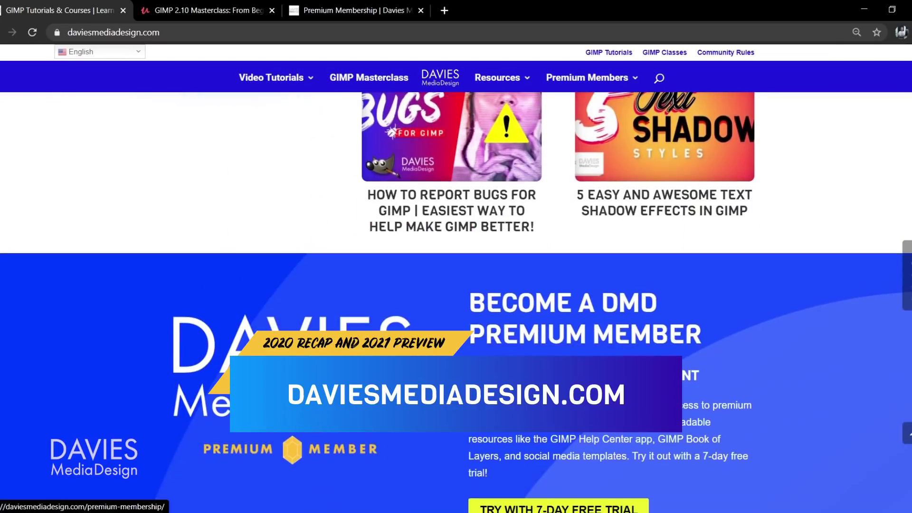
{"action": "scroll", "coordinate": [456, 303], "scroll_direction": "down", "scroll_amount": 1}
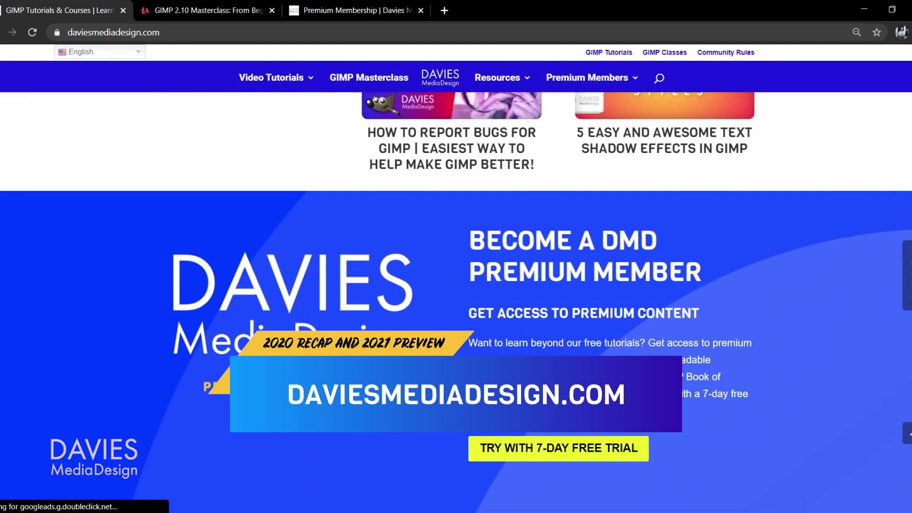
{"action": "scroll", "coordinate": [70, 249], "scroll_direction": "down", "scroll_amount": 7}
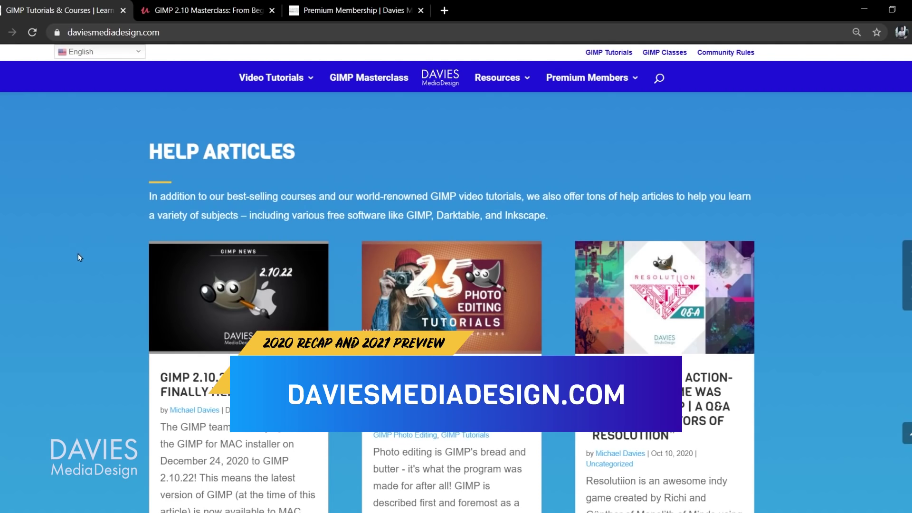
{"action": "scroll", "coordinate": [77, 256], "scroll_direction": "down", "scroll_amount": 10}
{"action": "scroll", "coordinate": [121, 263], "scroll_direction": "down", "scroll_amount": 10}
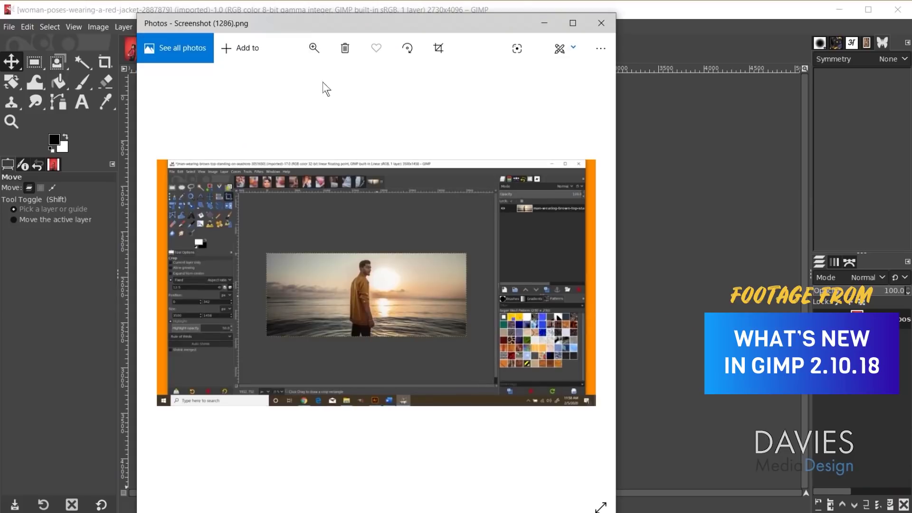
Narrow the toolbox panel so that the grouped tools fit in a single column beside the canvas
{"action": "scroll", "coordinate": [559, 316], "scroll_direction": "up", "scroll_amount": 5}
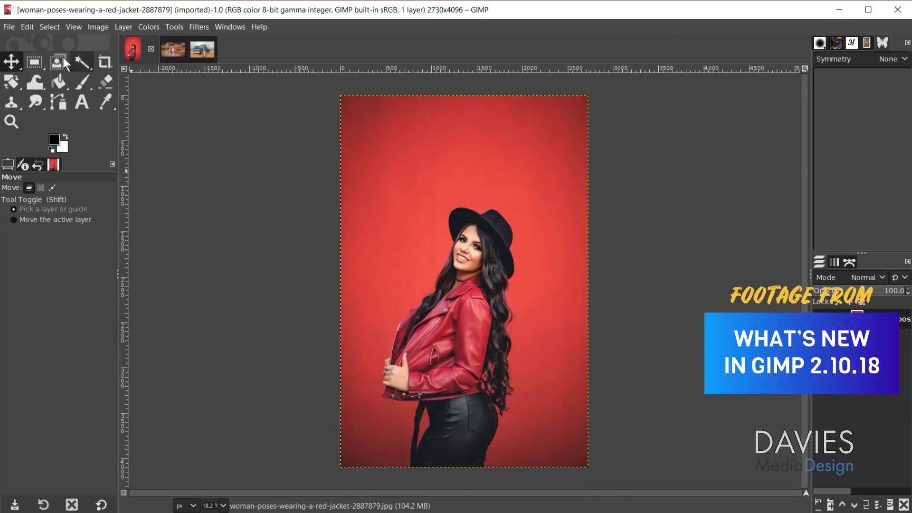
{"action": "mouse_move", "coordinate": [34, 61]}
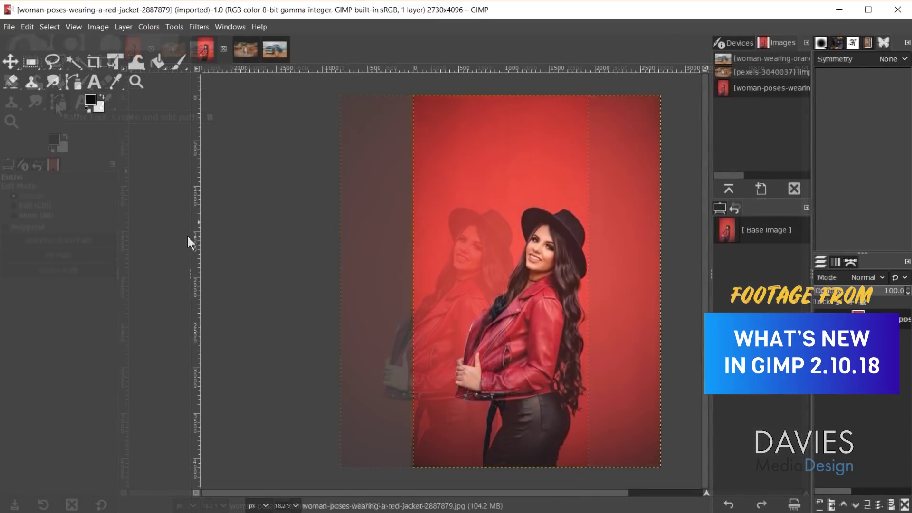
{"action": "left_click_drag", "start_coordinate": [190, 229], "coordinate": [24, 243]}
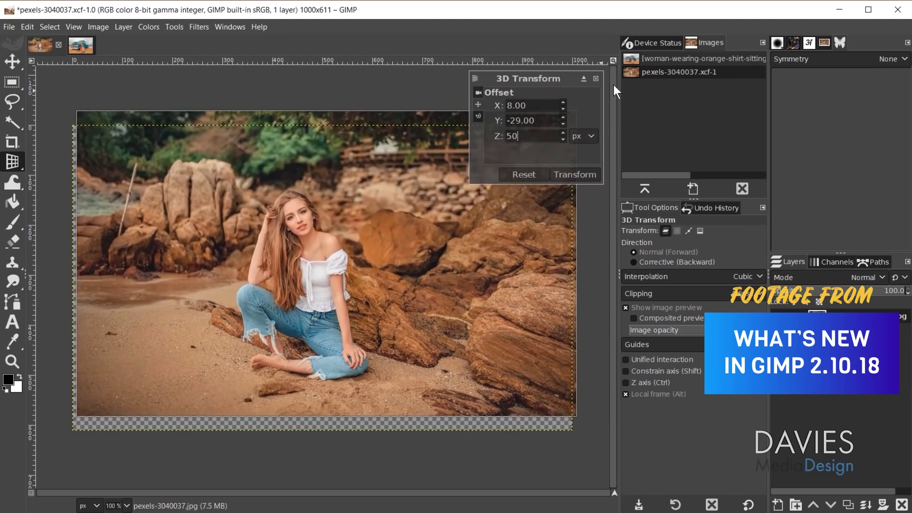
Switch the 3D Transform to rotation and rotate the beach photo in perspective
{"action": "left_click", "coordinate": [478, 116]}
{"action": "left_click_drag", "start_coordinate": [482, 118], "coordinate": [194, 175]}
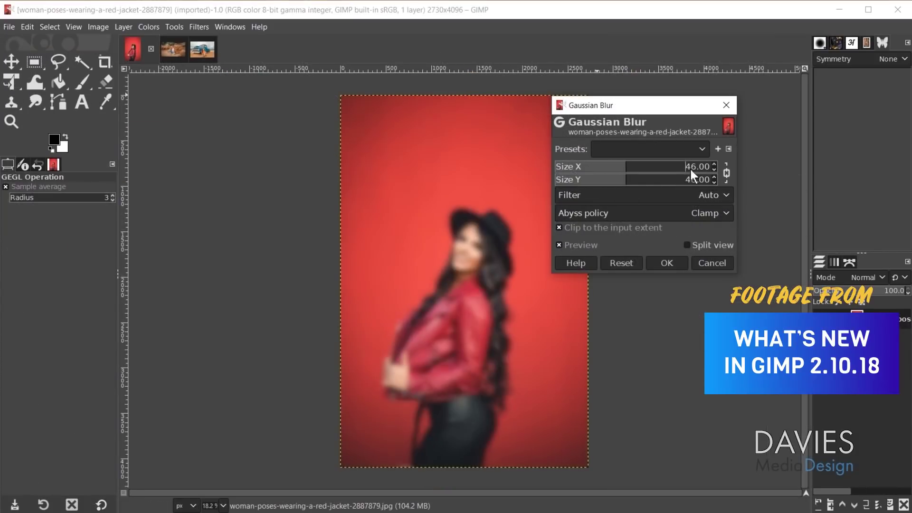
Adjust the Gaussian Blur size on the red-jacket portrait, entering 20 and then 15
{"action": "left_click_drag", "start_coordinate": [632, 167], "coordinate": [700, 166]}
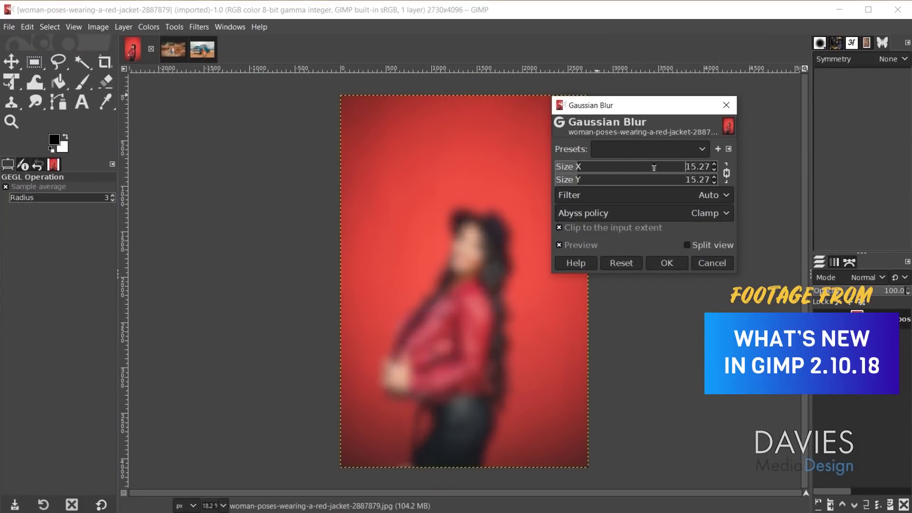
{"action": "type", "text": "20"}
{"action": "key", "text": "Return"}
{"action": "type", "text": "15"}
{"action": "key", "text": "Return"}
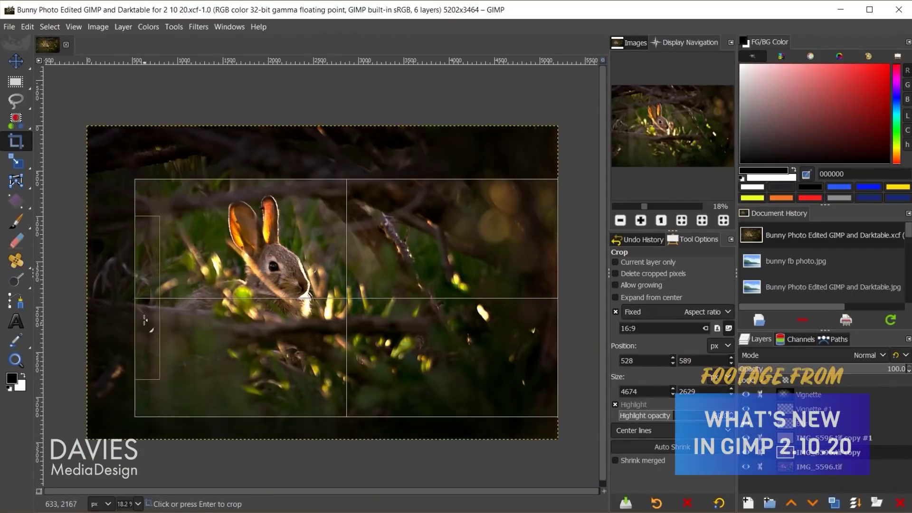
Reposition the fixed 16:9 crop frame over the bunny photo and apply the crop
{"action": "left_click_drag", "start_coordinate": [145, 322], "coordinate": [391, 285]}
{"action": "left_click", "coordinate": [375, 231]}
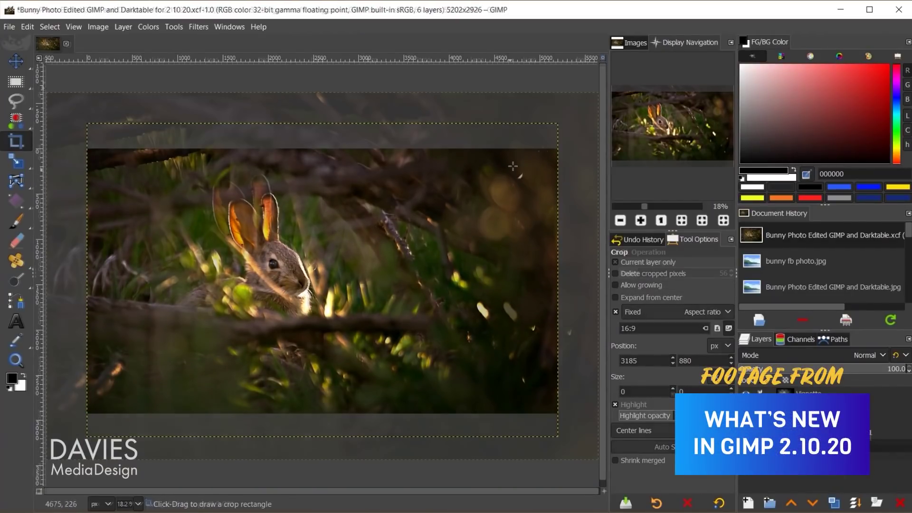
{"action": "mouse_move", "coordinate": [29, 63]}
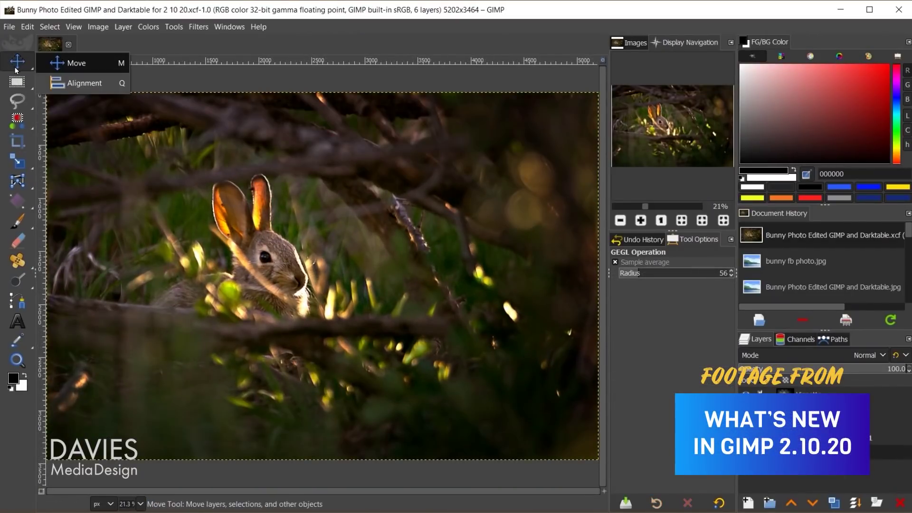
{"action": "mouse_move", "coordinate": [23, 84]}
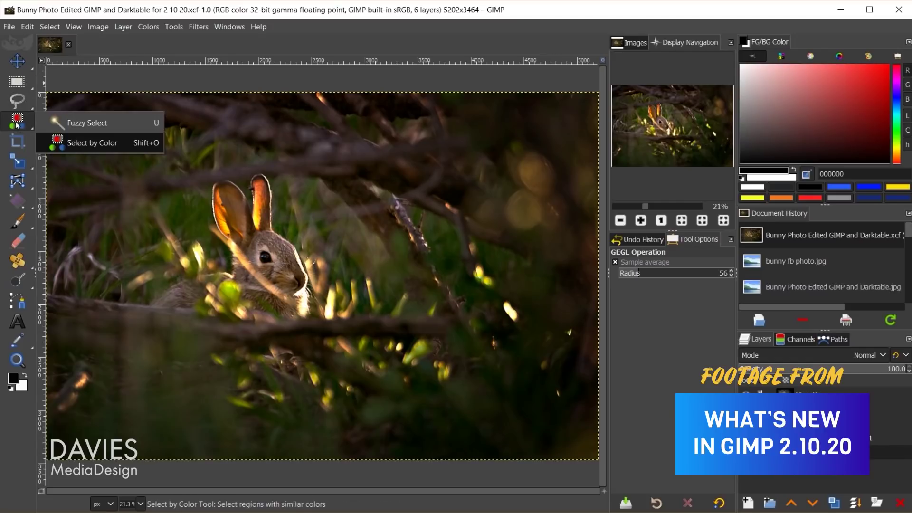
{"action": "mouse_move", "coordinate": [27, 165]}
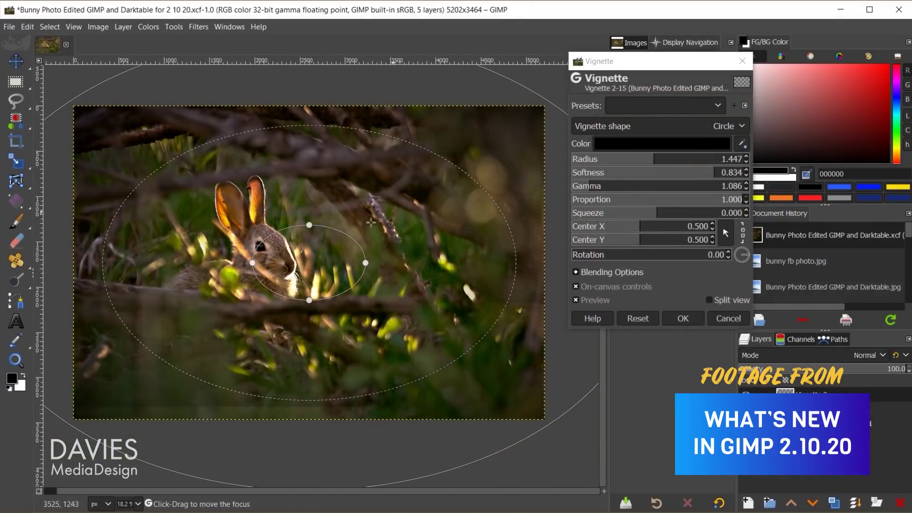
Reshape the bunny photo's vignette with its on-canvas controls, and raise the Lens Blur radius on the Visible layer
{"action": "left_click_drag", "start_coordinate": [427, 190], "coordinate": [436, 186]}
{"action": "left_click_drag", "start_coordinate": [309, 149], "coordinate": [418, 76]}
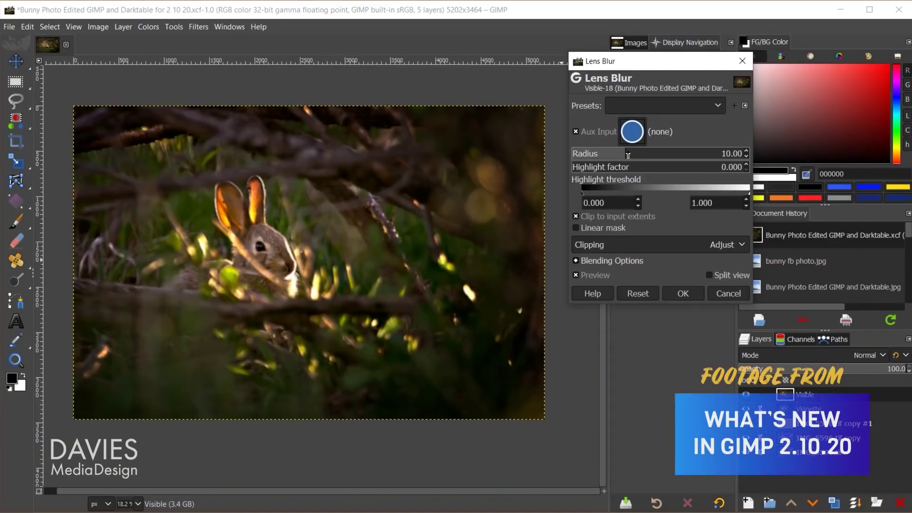
{"action": "left_click_drag", "start_coordinate": [627, 155], "coordinate": [678, 168]}
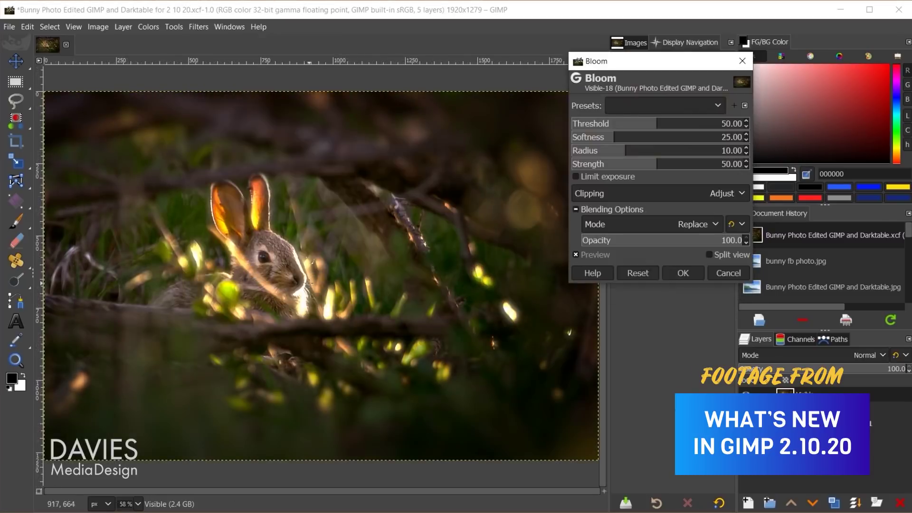
Adjust the Bloom filter's threshold, softness, radius and strength on the bunny photo
{"action": "mouse_move", "coordinate": [665, 124]}
{"action": "left_mouse_down"}
{"action": "mouse_move", "coordinate": [625, 124]}
{"action": "mouse_move", "coordinate": [675, 125]}
{"action": "mouse_move", "coordinate": [654, 124]}
{"action": "left_mouse_up"}
{"action": "left_click_drag", "start_coordinate": [655, 137], "coordinate": [776, 132]}
{"action": "left_click", "coordinate": [635, 138]}
{"action": "left_click", "coordinate": [635, 151]}
{"action": "left_click", "coordinate": [642, 164]}
{"action": "left_click", "coordinate": [654, 164]}
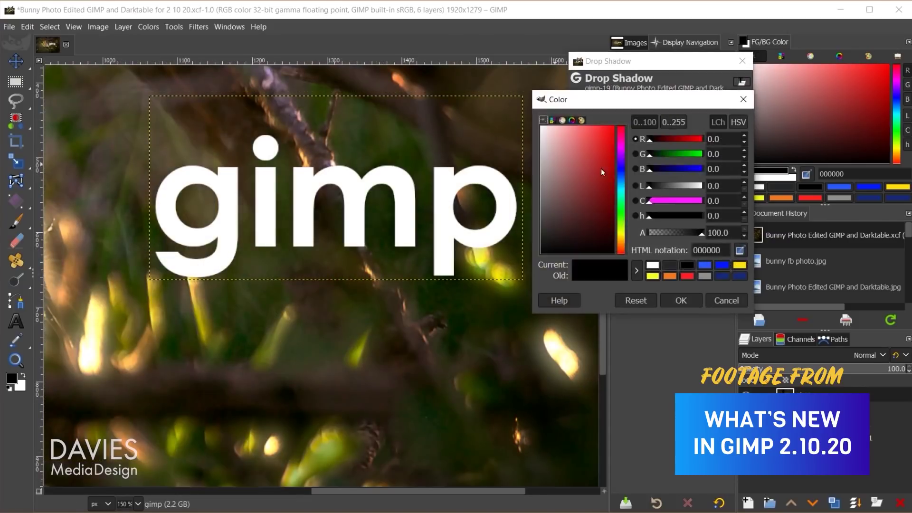
Turn the "gimp" text's drop shadow into a solid red outline with blur radius 0, grow radius 7, Circle grow shape and opacity 1.000
{"action": "left_click", "coordinate": [680, 299]}
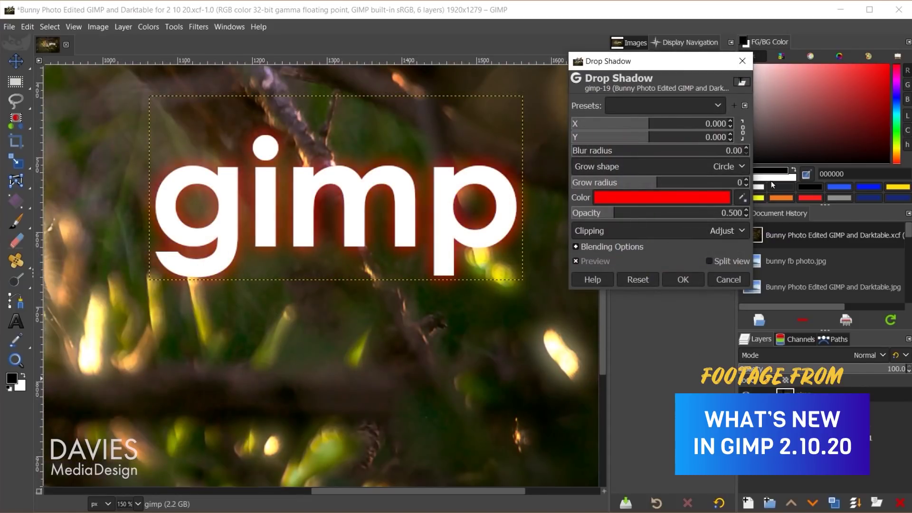
{"action": "key", "text": "Return"}
{"action": "left_click", "coordinate": [686, 167]}
{"action": "left_click", "coordinate": [729, 171]}
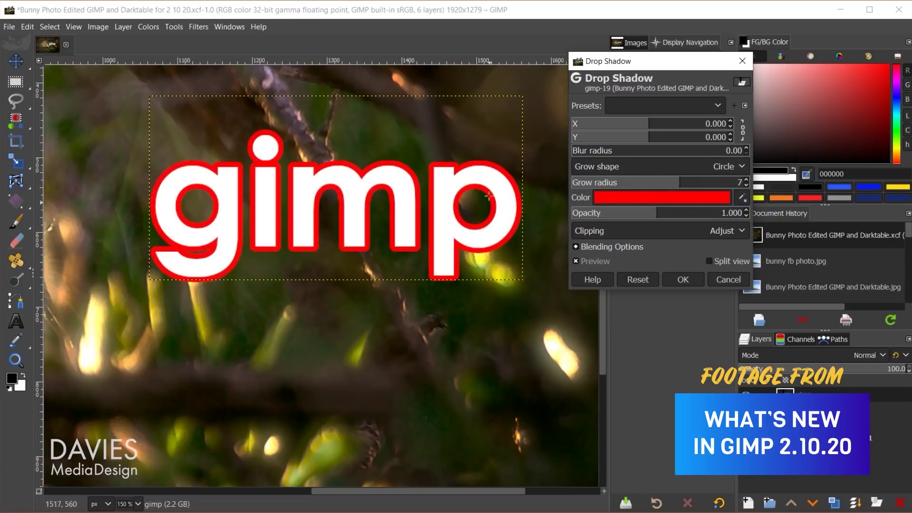
{"action": "scroll", "coordinate": [666, 182], "scroll_direction": "up", "scroll_amount": 1}
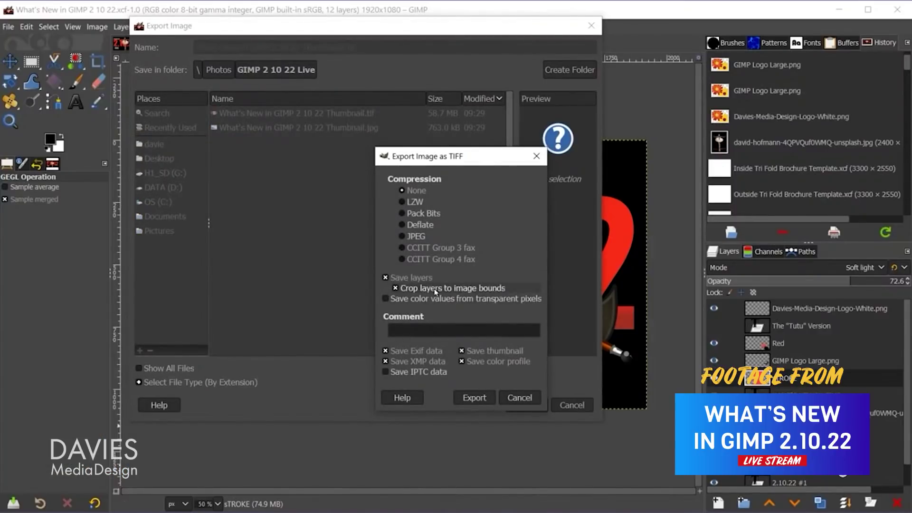
Export the 2.10.22 thumbnail as a TIFF with layers cropped to image bounds, and select all its pages for import as layers
{"action": "left_click", "coordinate": [474, 398]}
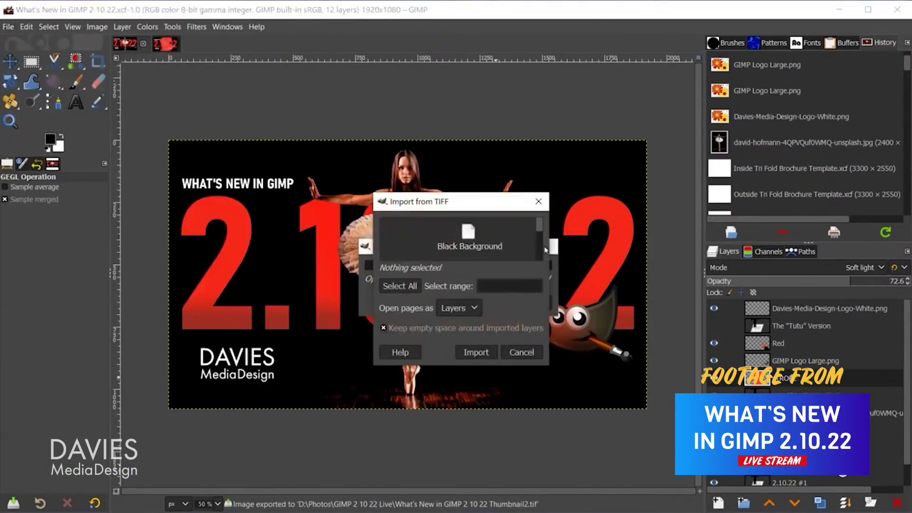
{"action": "left_click", "coordinate": [400, 286]}
{"action": "scroll", "coordinate": [468, 244], "scroll_direction": "down", "scroll_amount": 1}
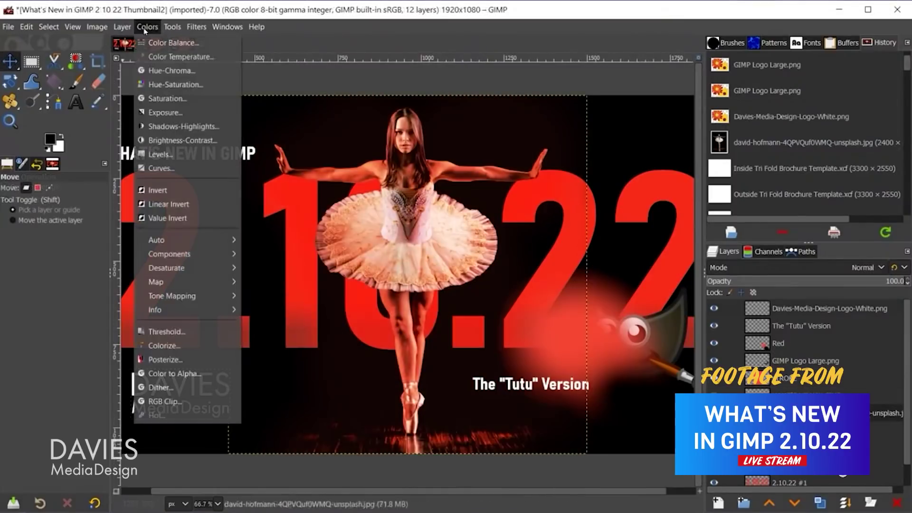
Try to colorize the ballet dancer layer with the red sampled from the large 2.10.22 lettering
{"action": "left_click", "coordinate": [163, 344]}
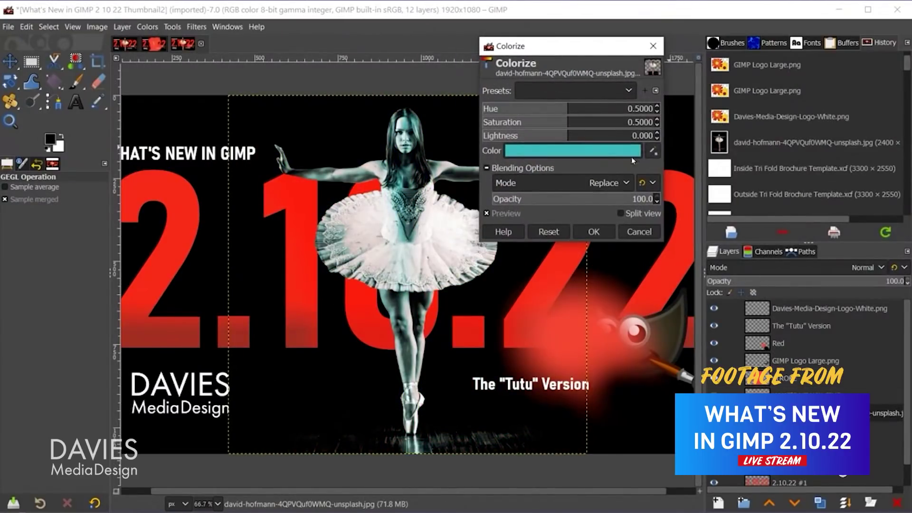
{"action": "scroll", "coordinate": [777, 316], "scroll_direction": "down", "scroll_amount": 1}
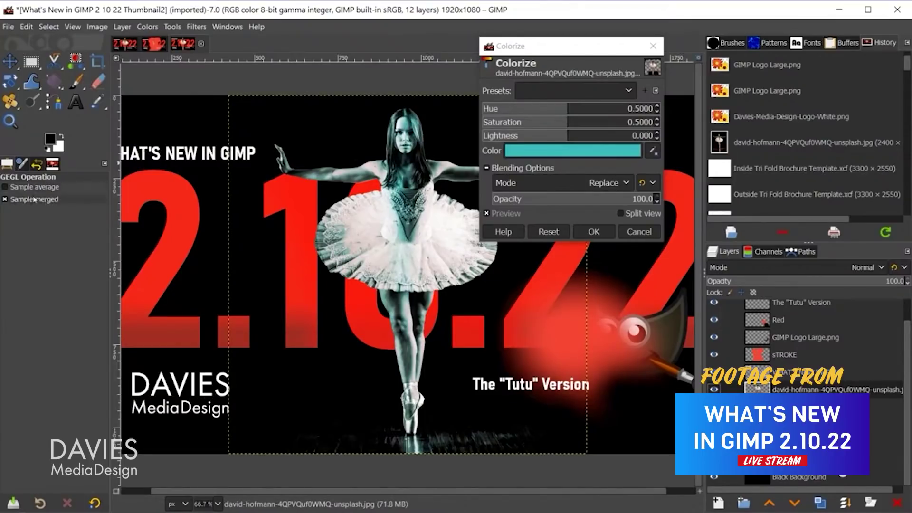
{"action": "left_click", "coordinate": [284, 188]}
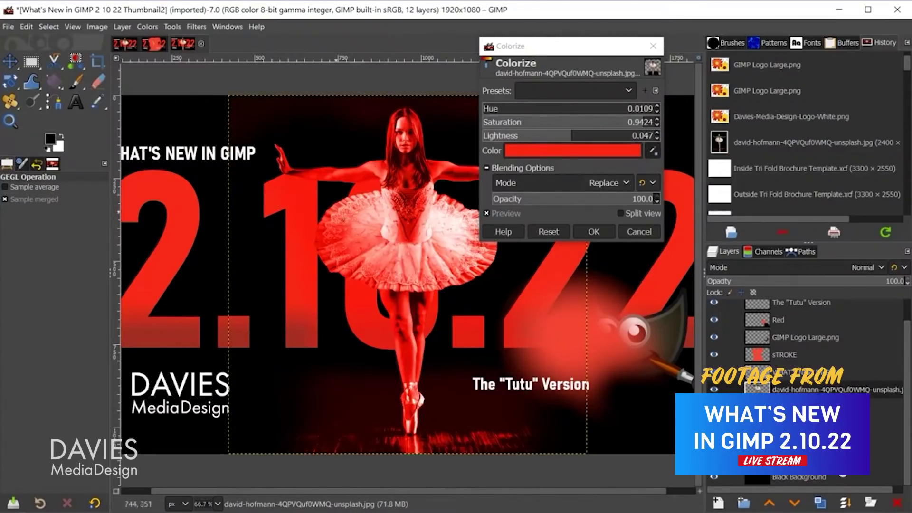
{"action": "left_click", "coordinate": [639, 231]}
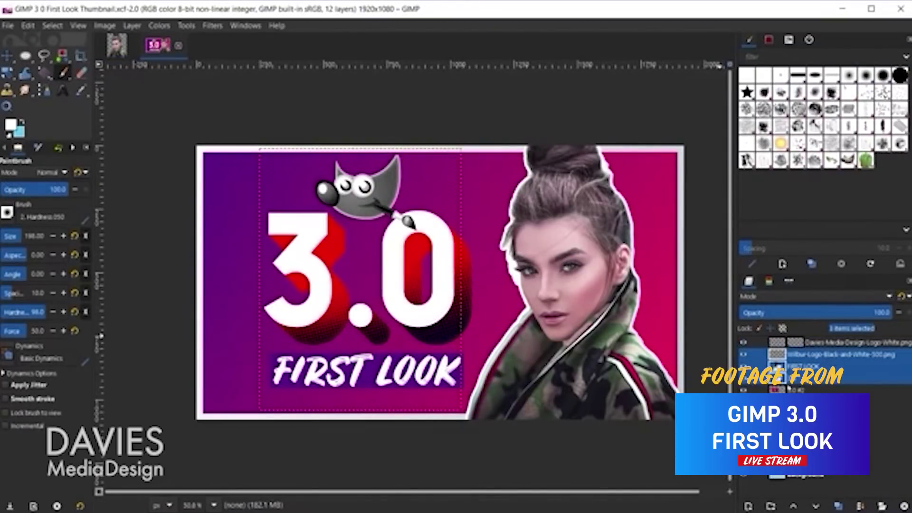
Extend the multi-layer selection to the Davies Media Design logo layer and to the layers near the end of the stack
{"action": "left_click", "coordinate": [784, 343], "text": "shift"}
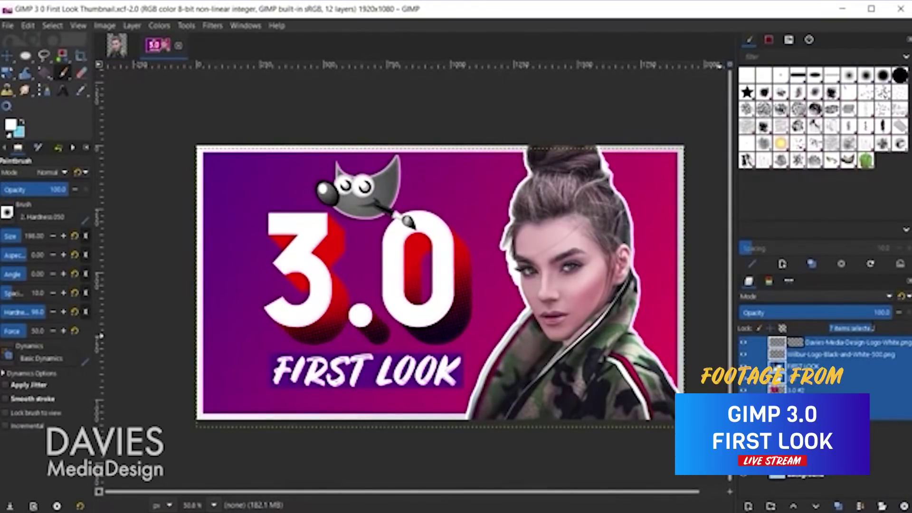
{"action": "left_click", "coordinate": [774, 482], "text": "shift"}
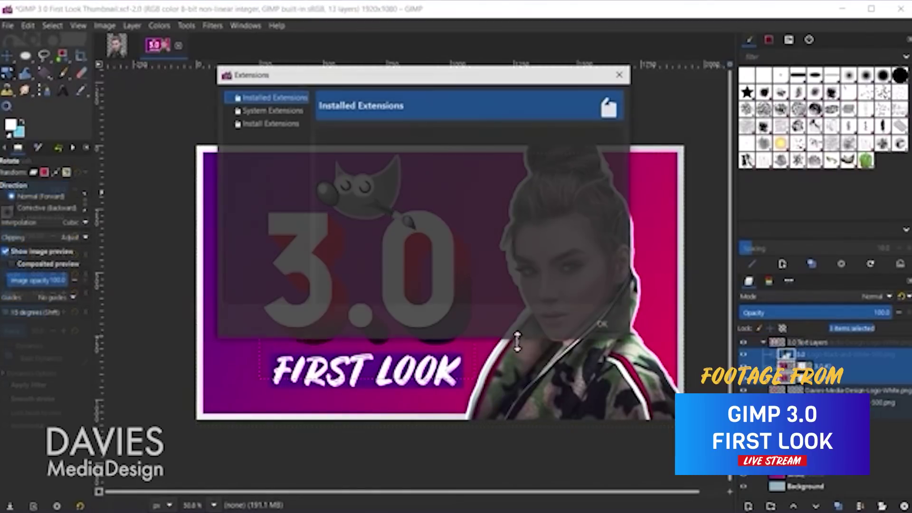
Show the System Extensions in the Extensions manager
{"action": "left_click", "coordinate": [318, 138]}
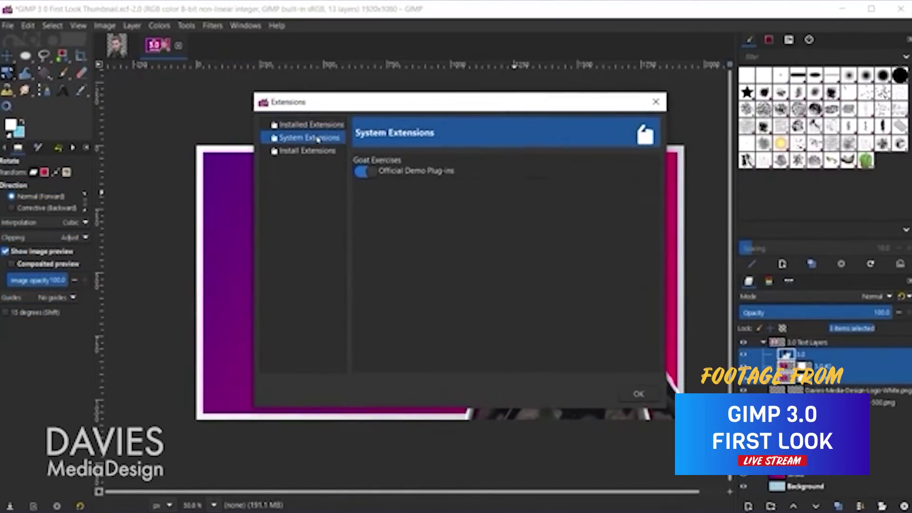